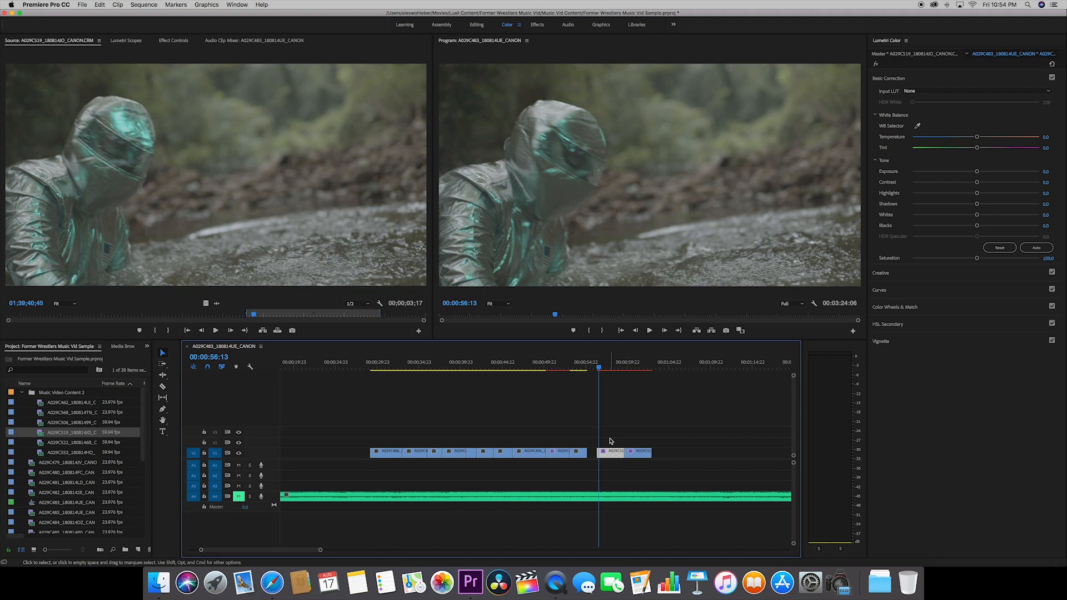
Show the master clip's Canon Cinema RAW Light source settings and inspect the exposure adjustment.
{"action": "left_click", "coordinate": [173, 41]}
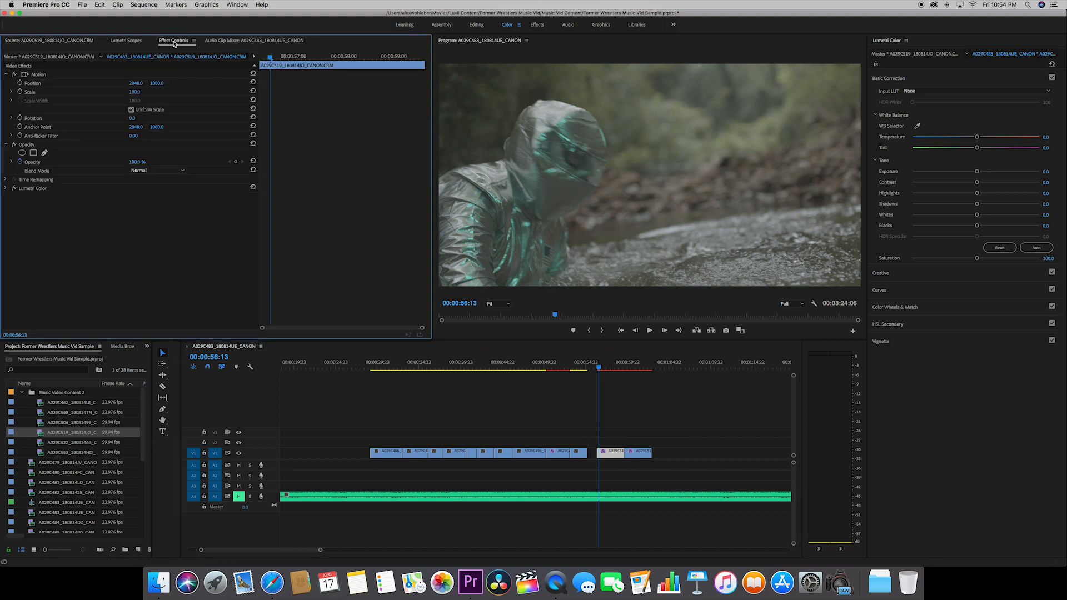
{"action": "left_click", "coordinate": [15, 189]}
{"action": "left_click", "coordinate": [15, 189]}
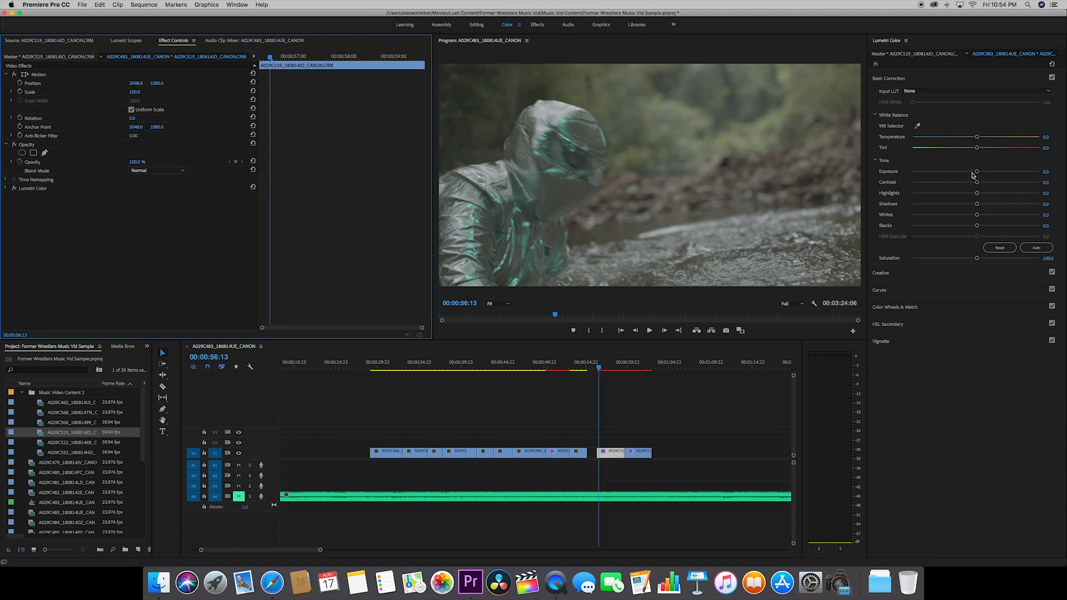
{"action": "left_click", "coordinate": [60, 56]}
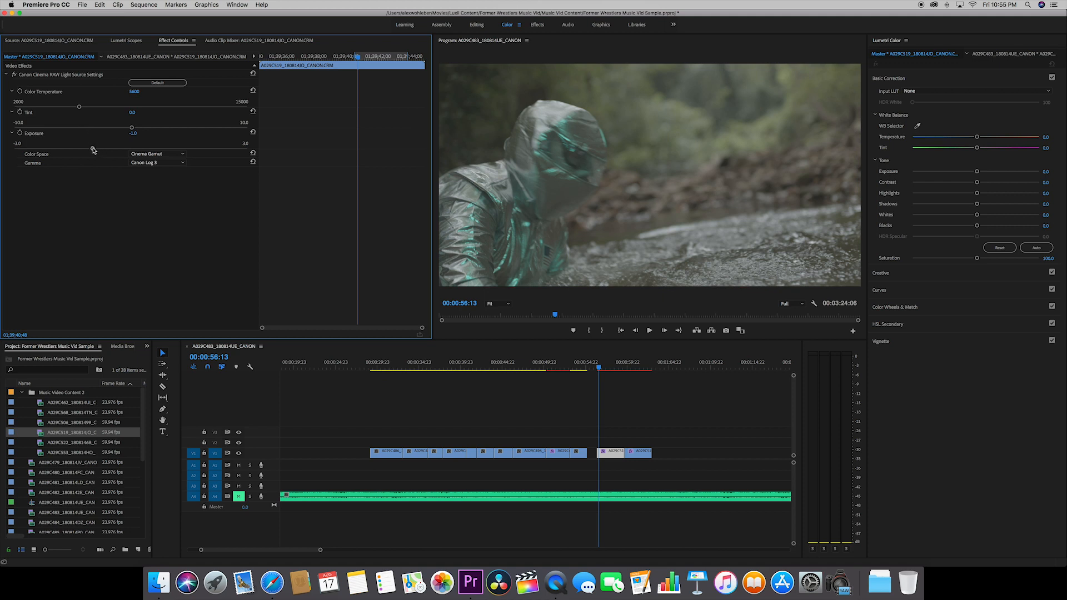
{"action": "mouse_move", "coordinate": [92, 148]}
{"action": "left_mouse_down"}
{"action": "mouse_move", "coordinate": [128, 149]}
{"action": "mouse_move", "coordinate": [92, 149]}
{"action": "left_mouse_up"}
{"action": "mouse_move", "coordinate": [92, 149]}
{"action": "left_mouse_down"}
{"action": "mouse_move", "coordinate": [55, 148]}
{"action": "mouse_move", "coordinate": [93, 149]}
{"action": "left_mouse_up"}
Reset the second timeline clip's Lumetri exposure to 0, and lower it gradually to about -3.5.
{"action": "left_click_drag", "start_coordinate": [615, 365], "coordinate": [627, 365]}
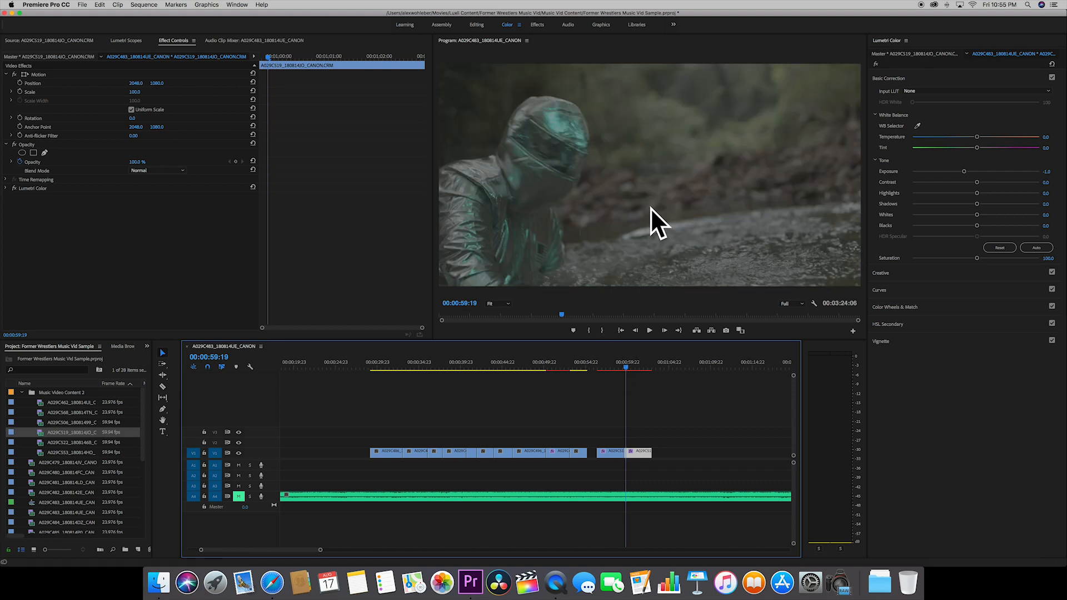
{"action": "left_click", "coordinate": [1047, 171]}
{"action": "type", "text": "0"}
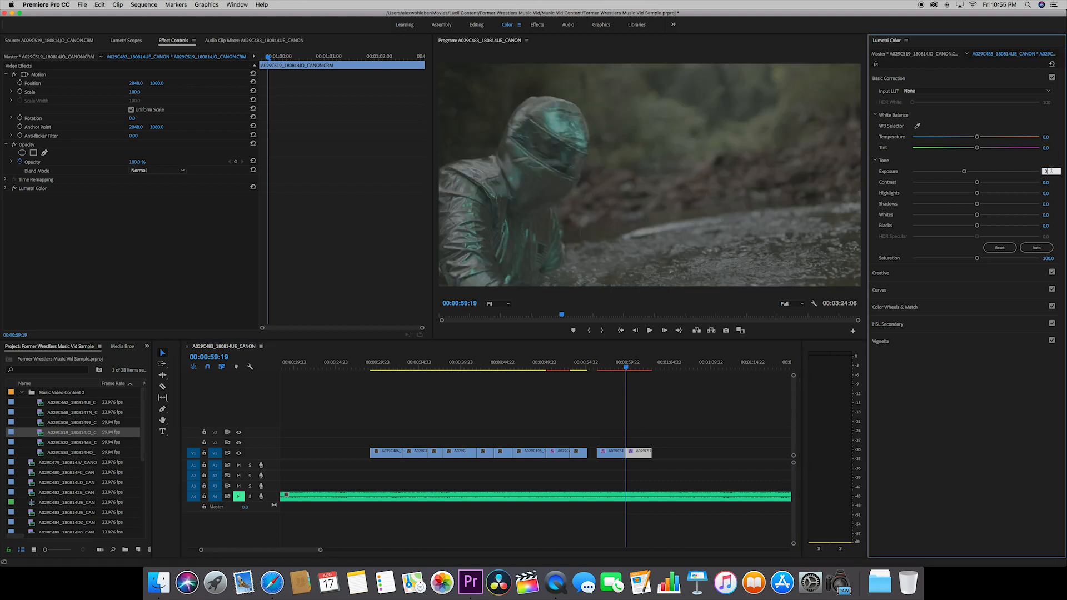
{"action": "key", "text": "Return"}
{"action": "left_click_drag", "start_coordinate": [976, 171], "coordinate": [965, 173]}
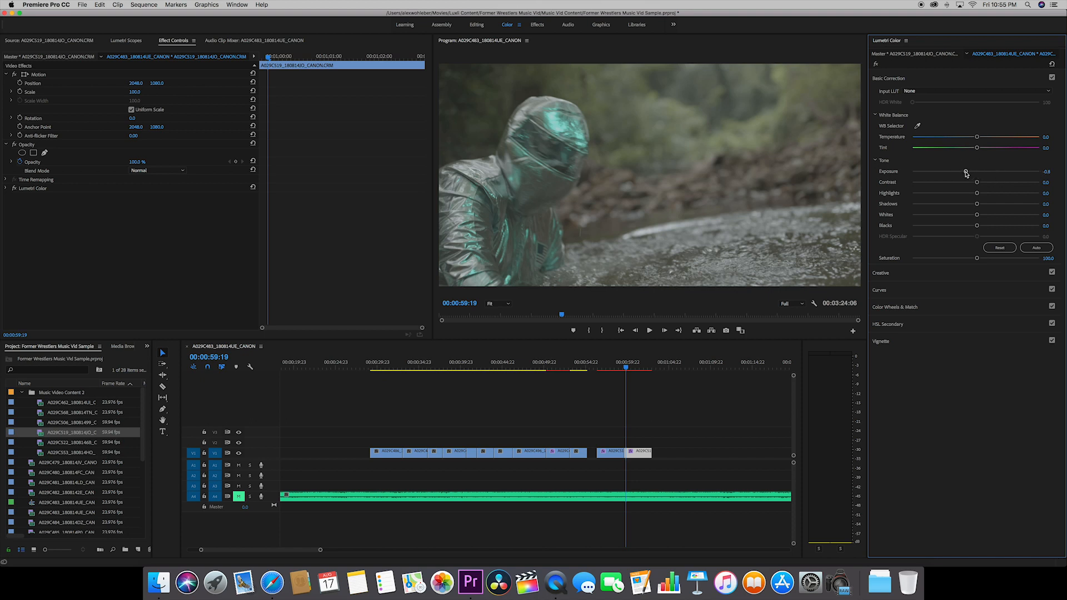
{"action": "left_click_drag", "start_coordinate": [966, 173], "coordinate": [947, 173]}
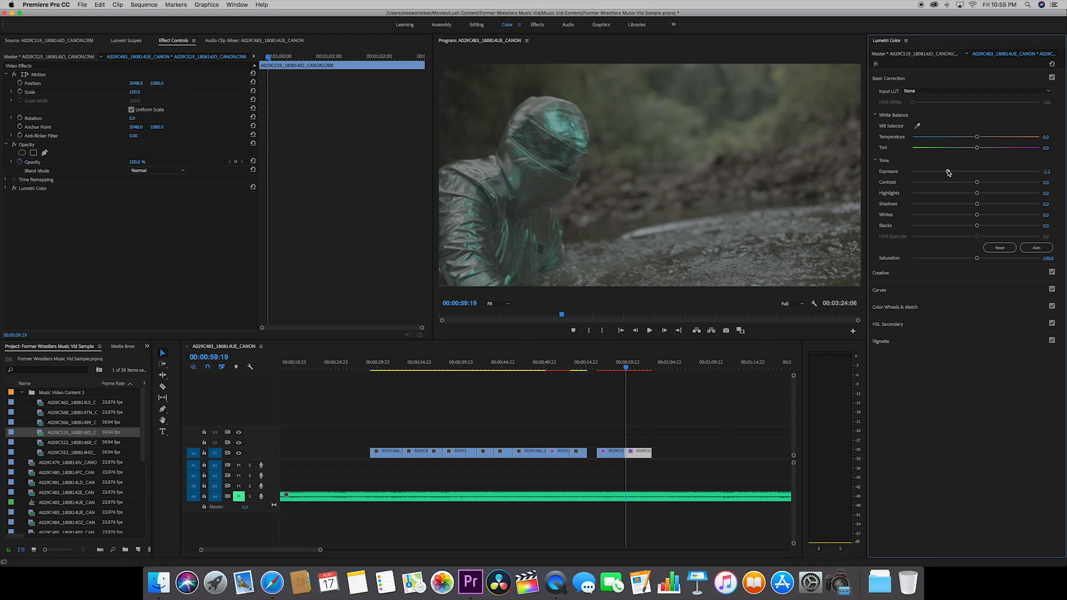
{"action": "left_click_drag", "start_coordinate": [948, 172], "coordinate": [931, 173]}
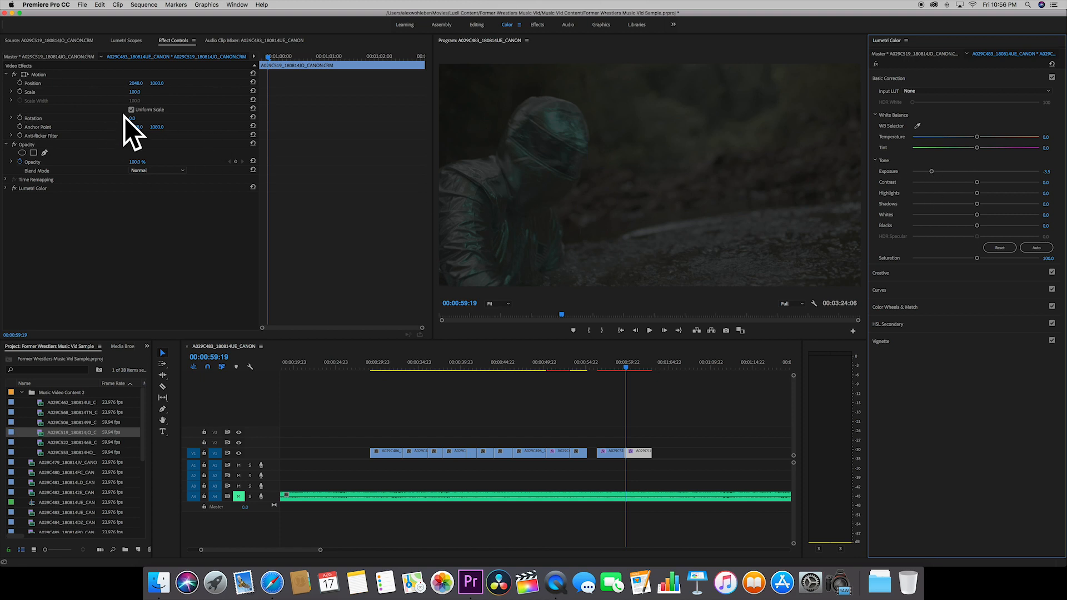
Review the master clip's RAW settings and compare the two copies of the shot in the timeline.
{"action": "left_click", "coordinate": [52, 56]}
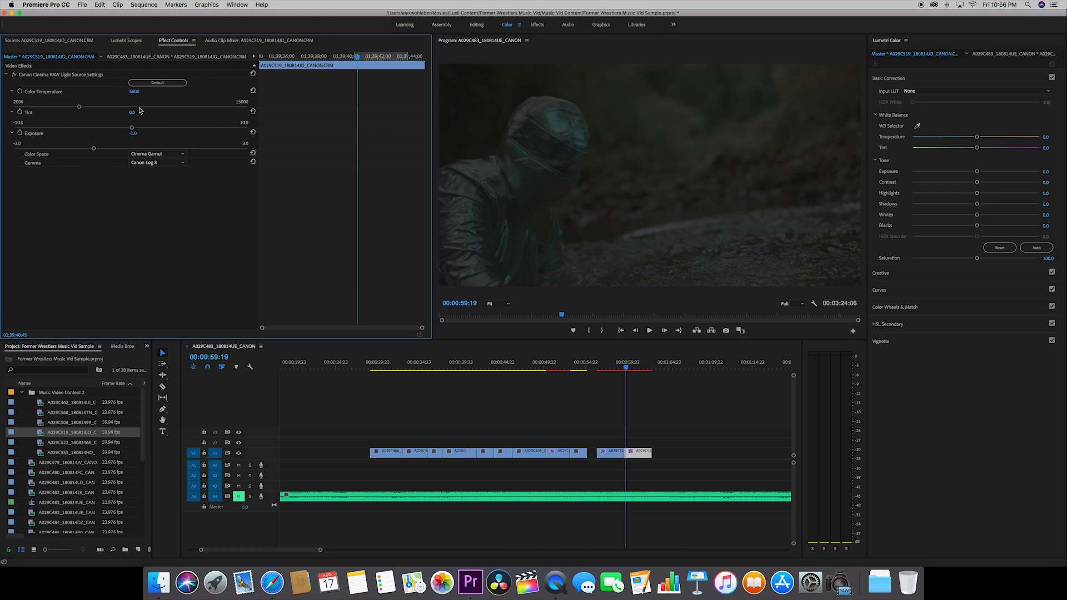
{"action": "left_click", "coordinate": [600, 364]}
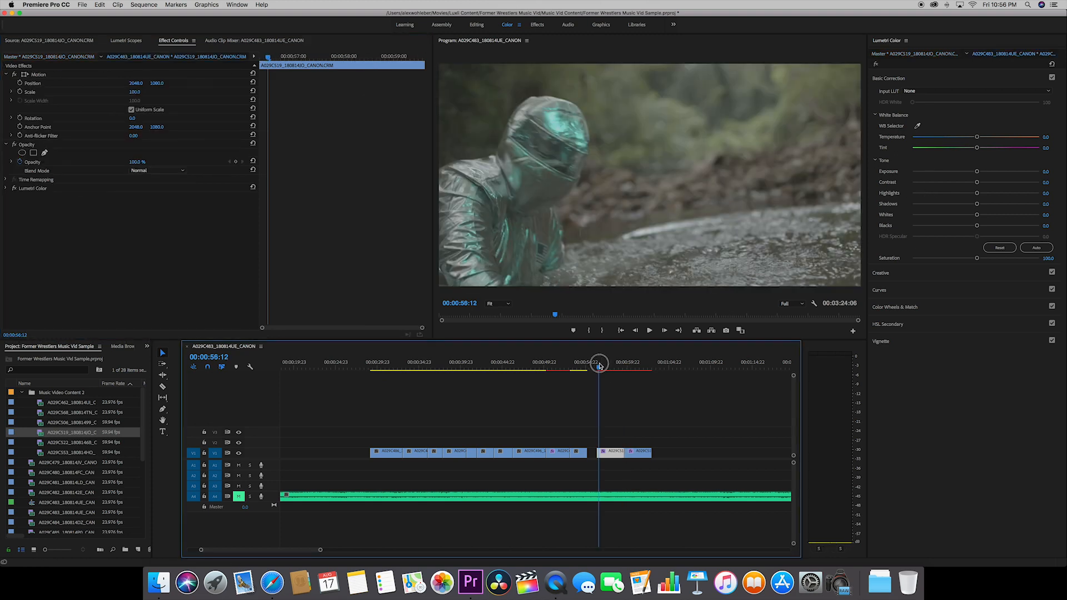
{"action": "left_click", "coordinate": [630, 364]}
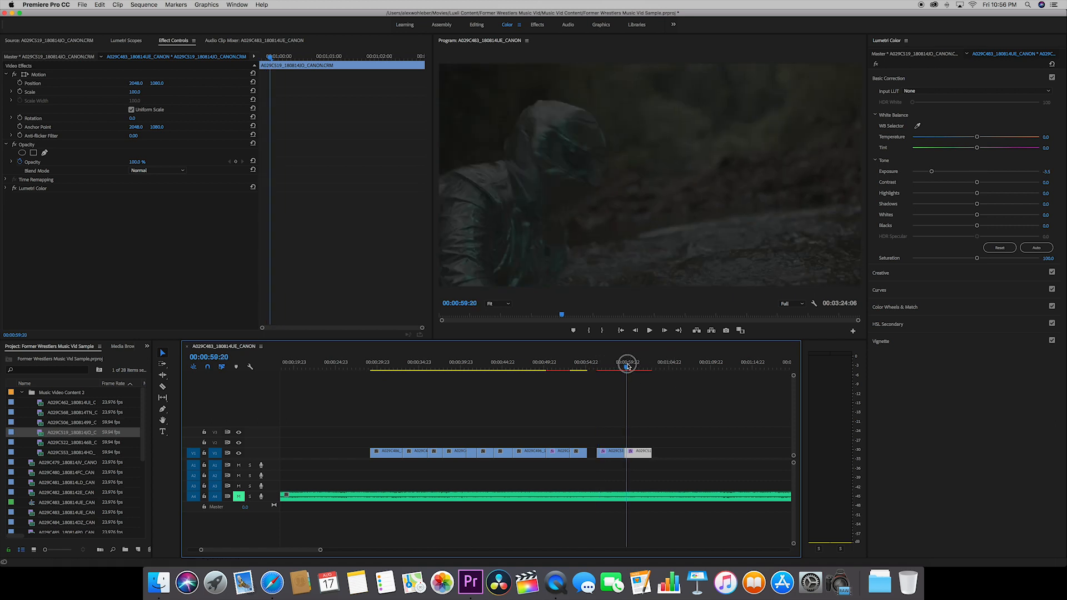
Set the second timeline clip's Lumetri exposure to -1.
{"action": "left_click", "coordinate": [1048, 171]}
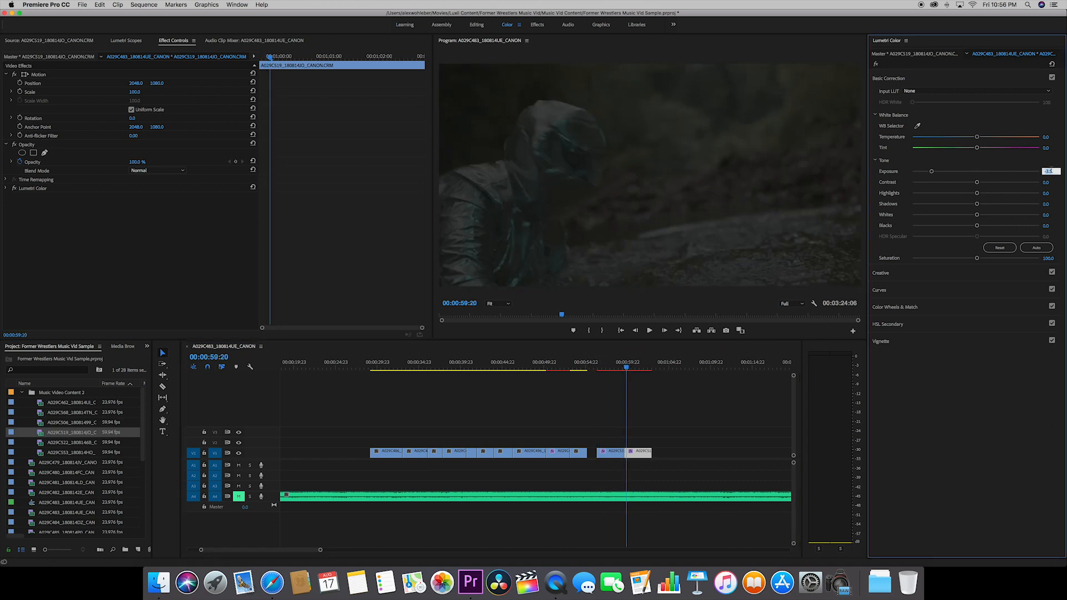
{"action": "key", "text": "BackSpace"}
{"action": "type", "text": "-1"}
{"action": "key", "text": "Return"}
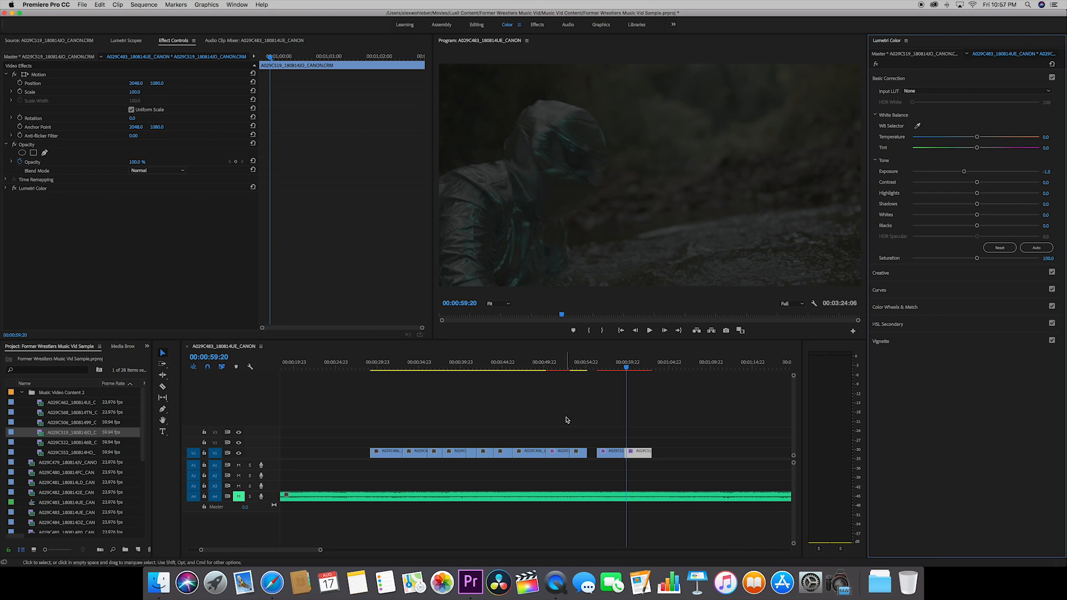
Compare the image of the first copy of the shot with the Lumetri-darkened second copy, alternating between matching frames.
{"action": "left_click", "coordinate": [598, 368]}
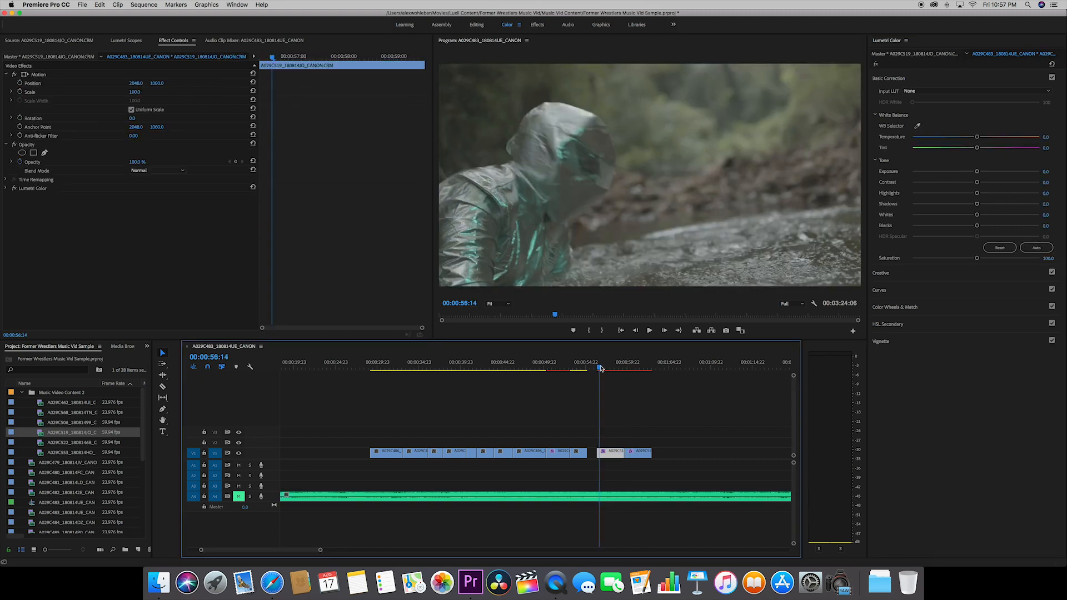
{"action": "left_click", "coordinate": [628, 368]}
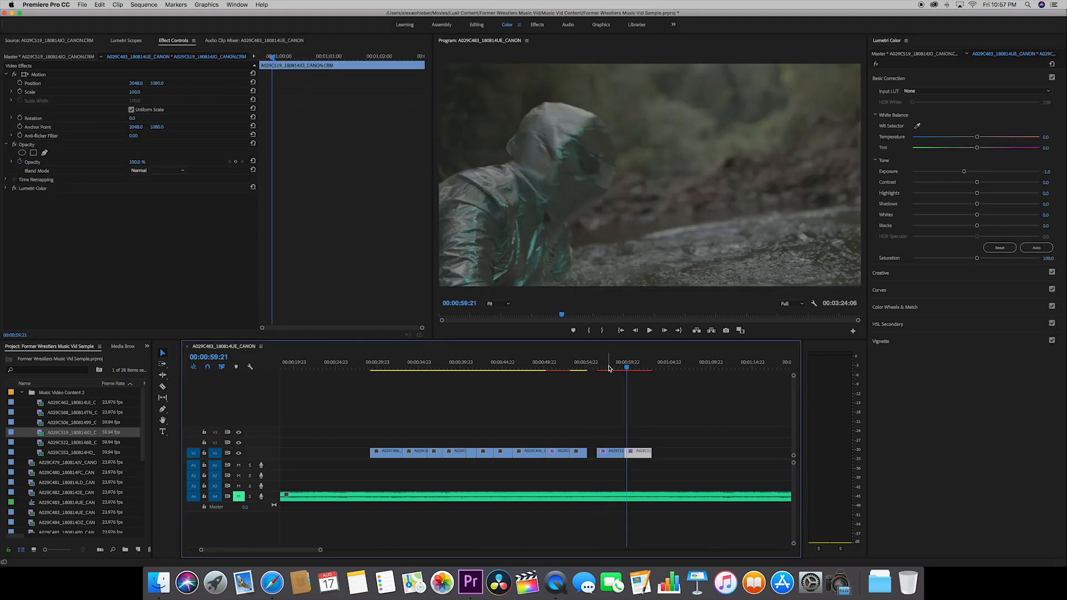
{"action": "left_click", "coordinate": [601, 367]}
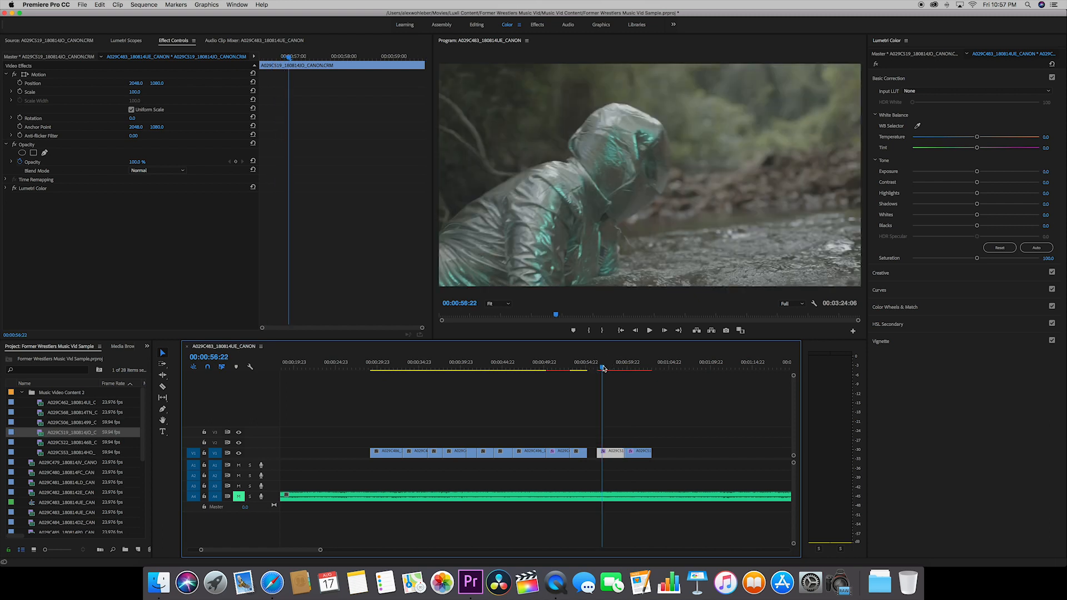
{"action": "left_click", "coordinate": [600, 367]}
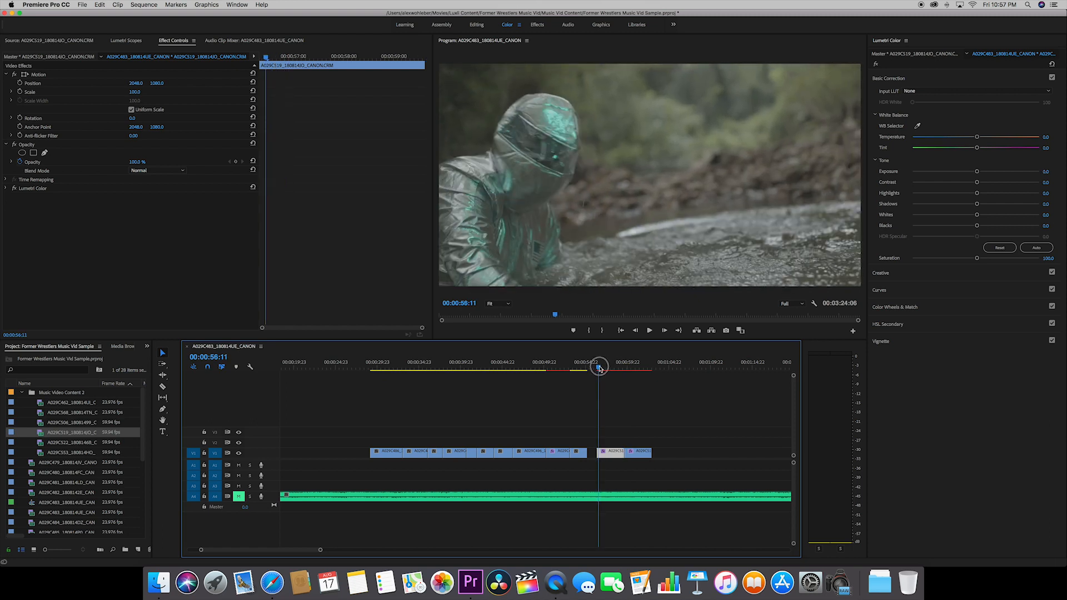
{"action": "left_click", "coordinate": [626, 367]}
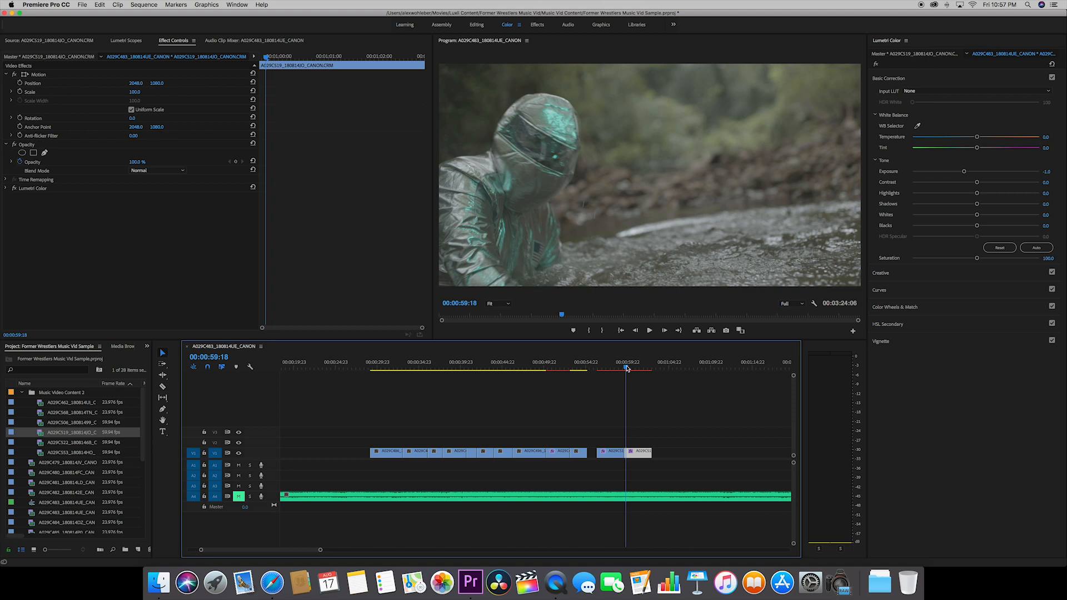
{"action": "left_click", "coordinate": [599, 368]}
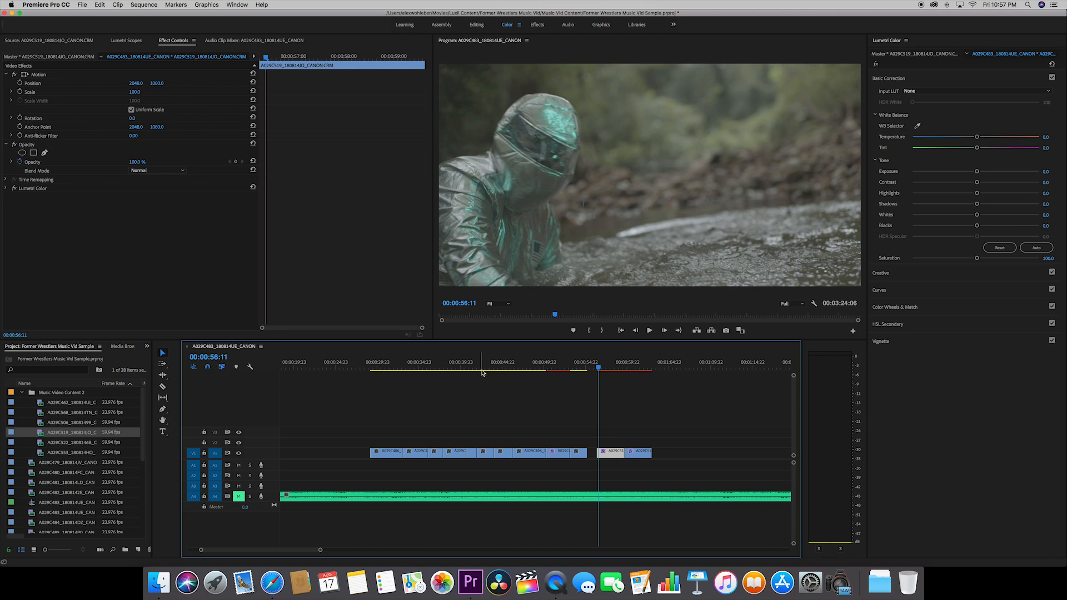
Try the Canon Log 2 gamma in the master clip's RAW settings, and return it to Canon Log 3.
{"action": "left_click", "coordinate": [54, 57]}
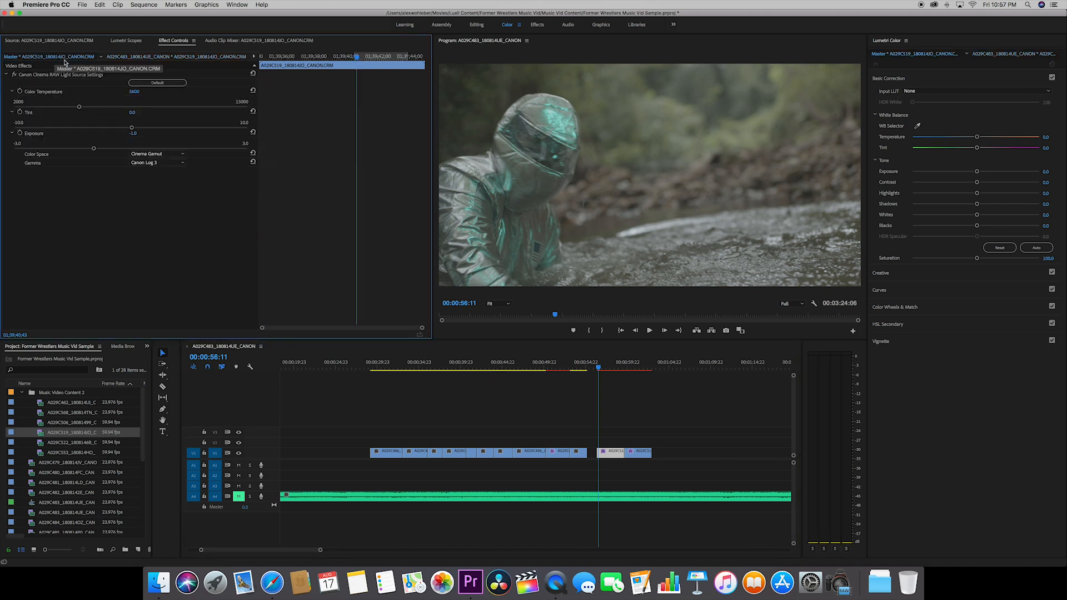
{"action": "left_click", "coordinate": [168, 163]}
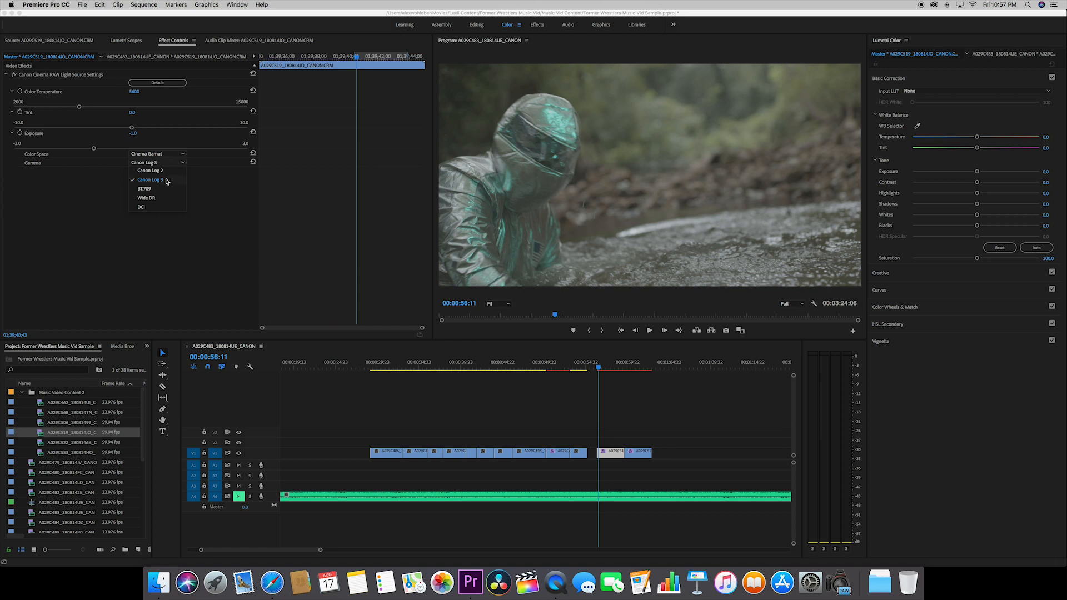
{"action": "left_click", "coordinate": [165, 172]}
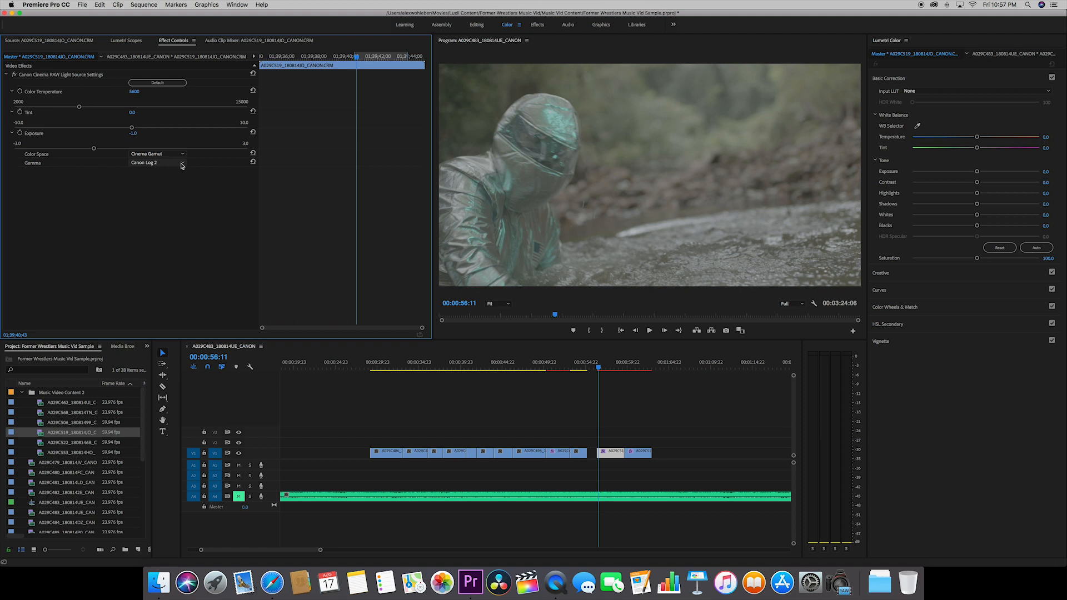
{"action": "left_click", "coordinate": [182, 164]}
{"action": "left_click", "coordinate": [173, 178]}
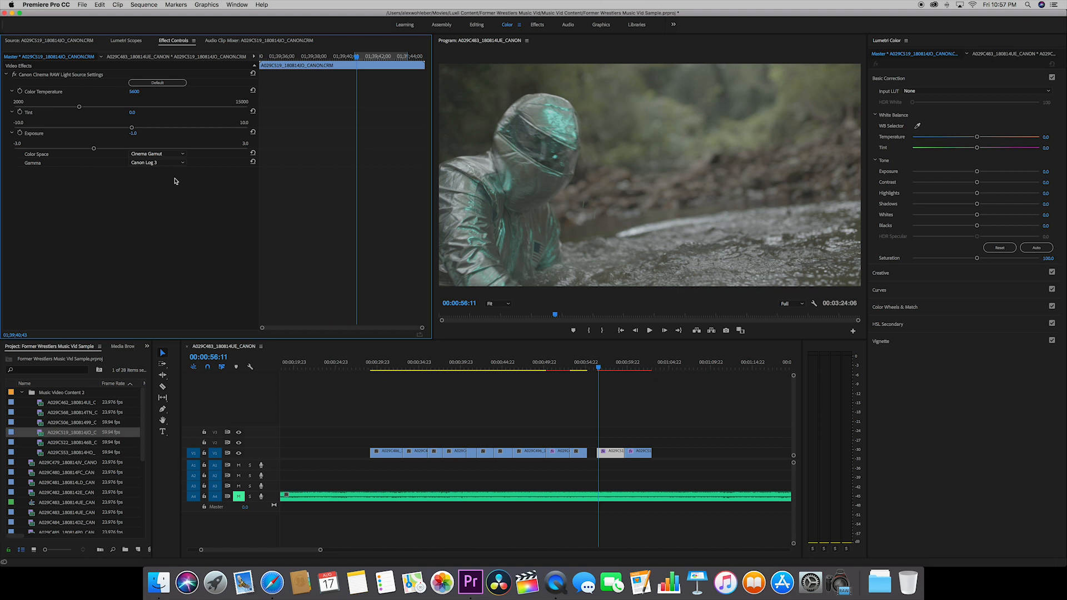
Try the Wide DR, BT.709 and DCI gamma options on the master clip.
{"action": "left_click", "coordinate": [172, 164]}
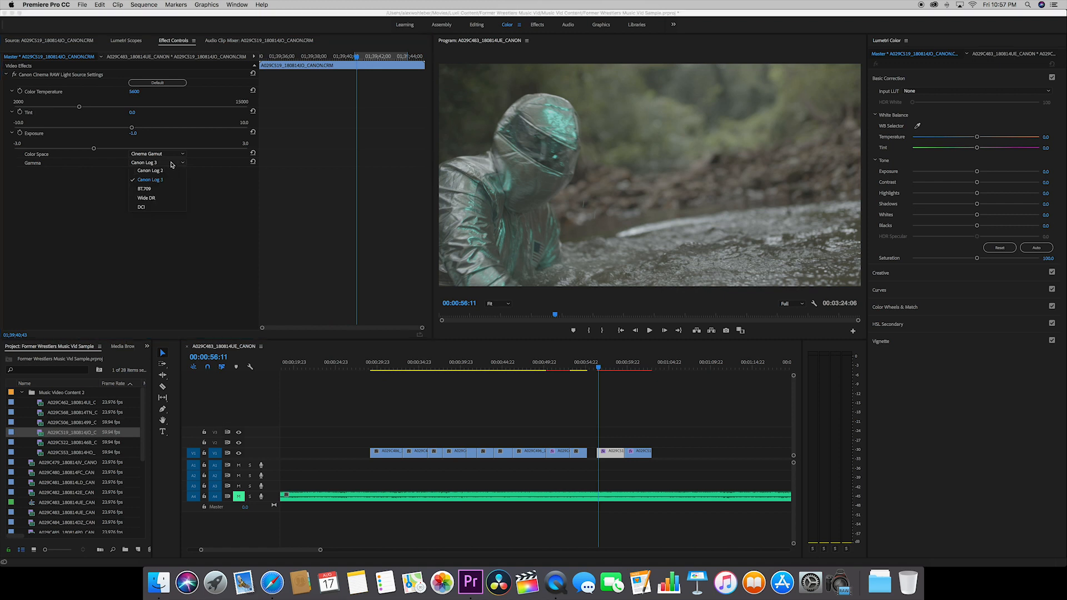
{"action": "left_click", "coordinate": [165, 198]}
{"action": "left_click", "coordinate": [167, 163]}
{"action": "left_click", "coordinate": [166, 189]}
{"action": "left_click", "coordinate": [172, 163]}
{"action": "left_click", "coordinate": [168, 207]}
Set the master clip's RAW color space to BT.2020 and its gamma to Canon Log 2.
{"action": "left_click", "coordinate": [165, 154]}
{"action": "left_click", "coordinate": [163, 165]}
{"action": "left_click", "coordinate": [162, 153]}
{"action": "left_click", "coordinate": [159, 171]}
{"action": "left_click", "coordinate": [160, 149]}
{"action": "left_click", "coordinate": [160, 154]}
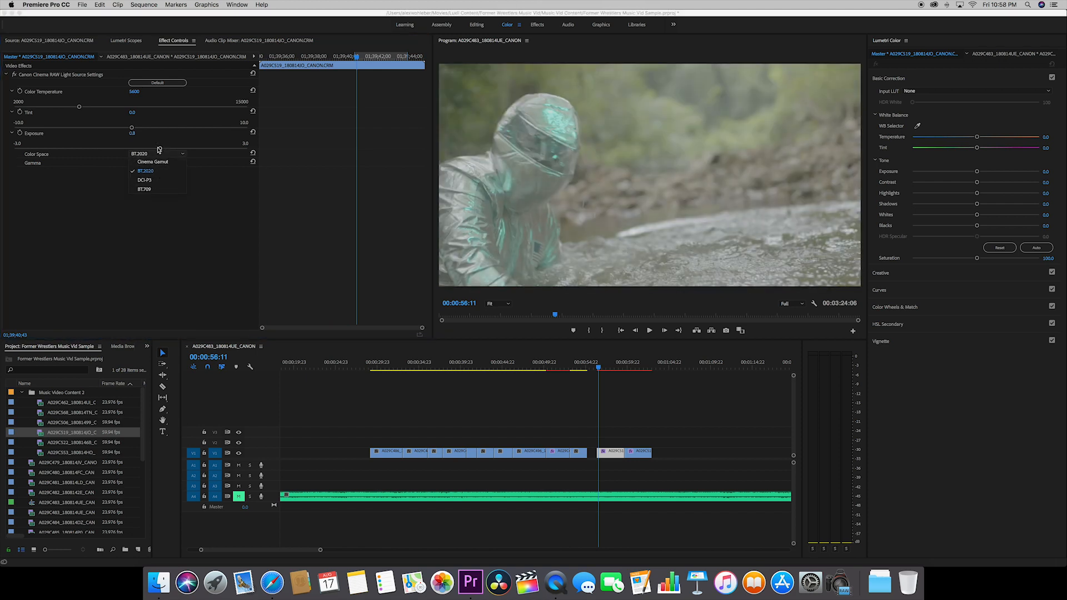
{"action": "left_click", "coordinate": [165, 233]}
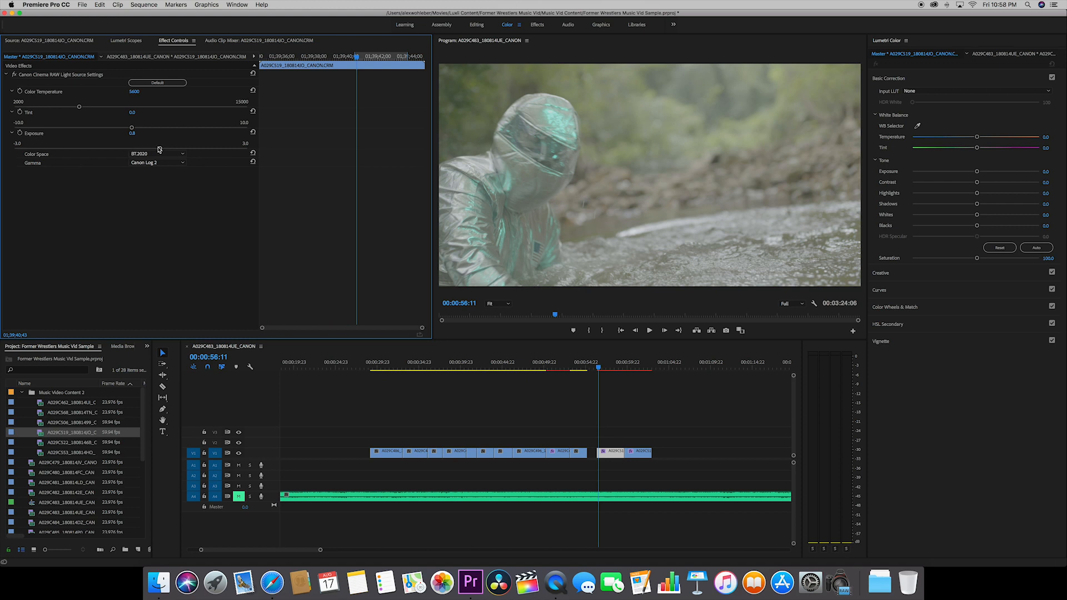
Reset the master clip's RAW exposure to its default and adjust its tint.
{"action": "left_click", "coordinate": [253, 134]}
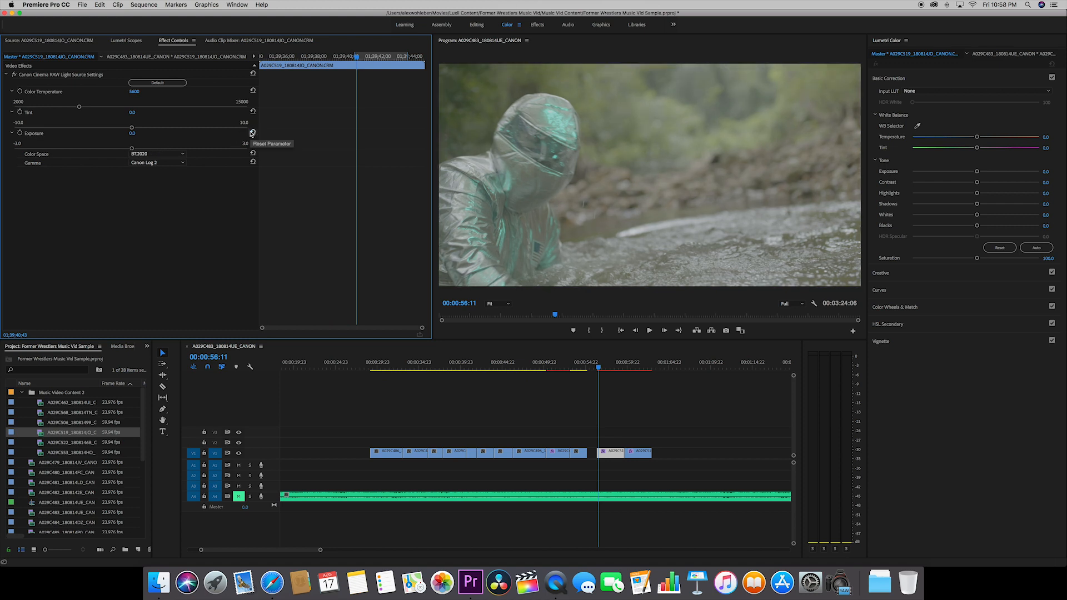
{"action": "mouse_move", "coordinate": [131, 128]}
{"action": "left_mouse_down"}
{"action": "mouse_move", "coordinate": [33, 129]}
{"action": "mouse_move", "coordinate": [213, 139]}
{"action": "mouse_move", "coordinate": [119, 127]}
{"action": "mouse_move", "coordinate": [131, 128]}
{"action": "left_mouse_up"}
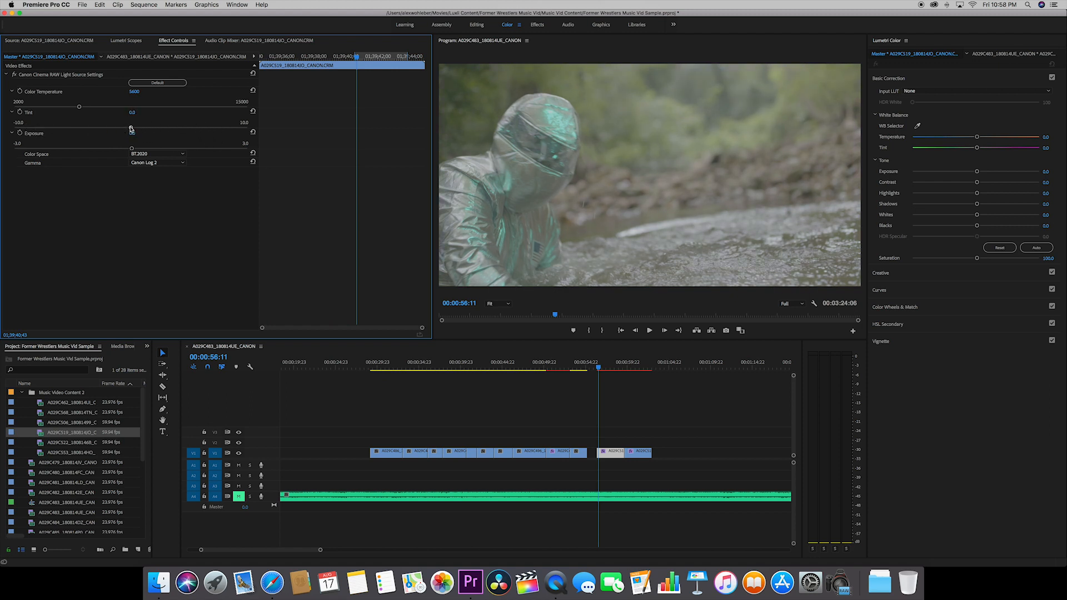